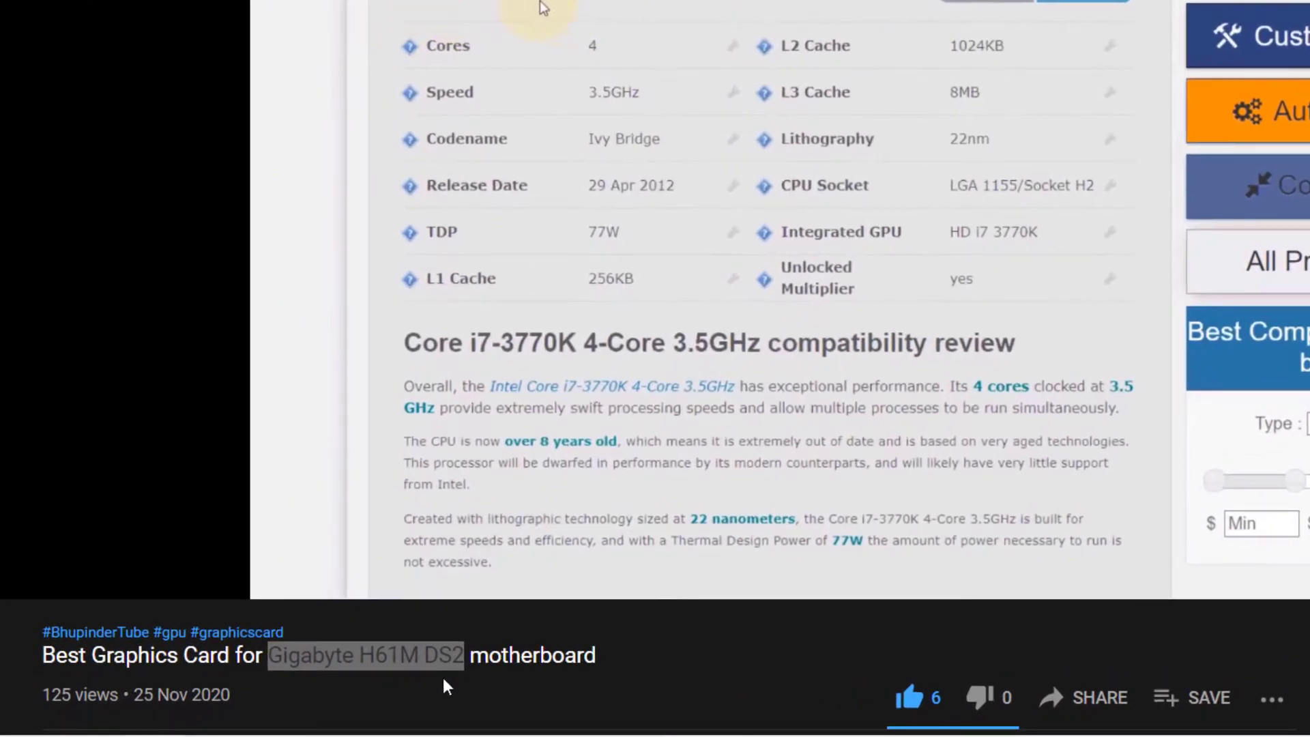
# Read the YouTube comments, including one asking whether this motherboard supports a 750 Ti
pyautogui.click(596, 657)
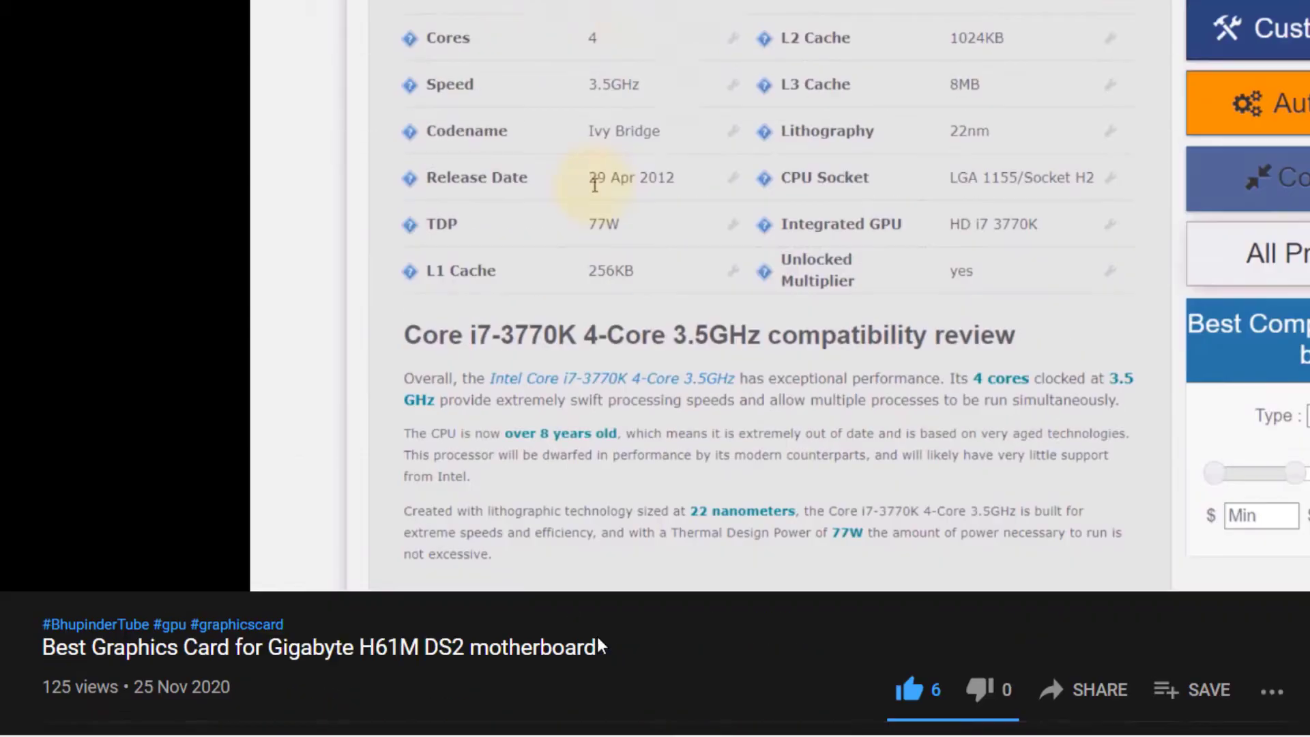
pyautogui.scroll(-20, 595, 657)
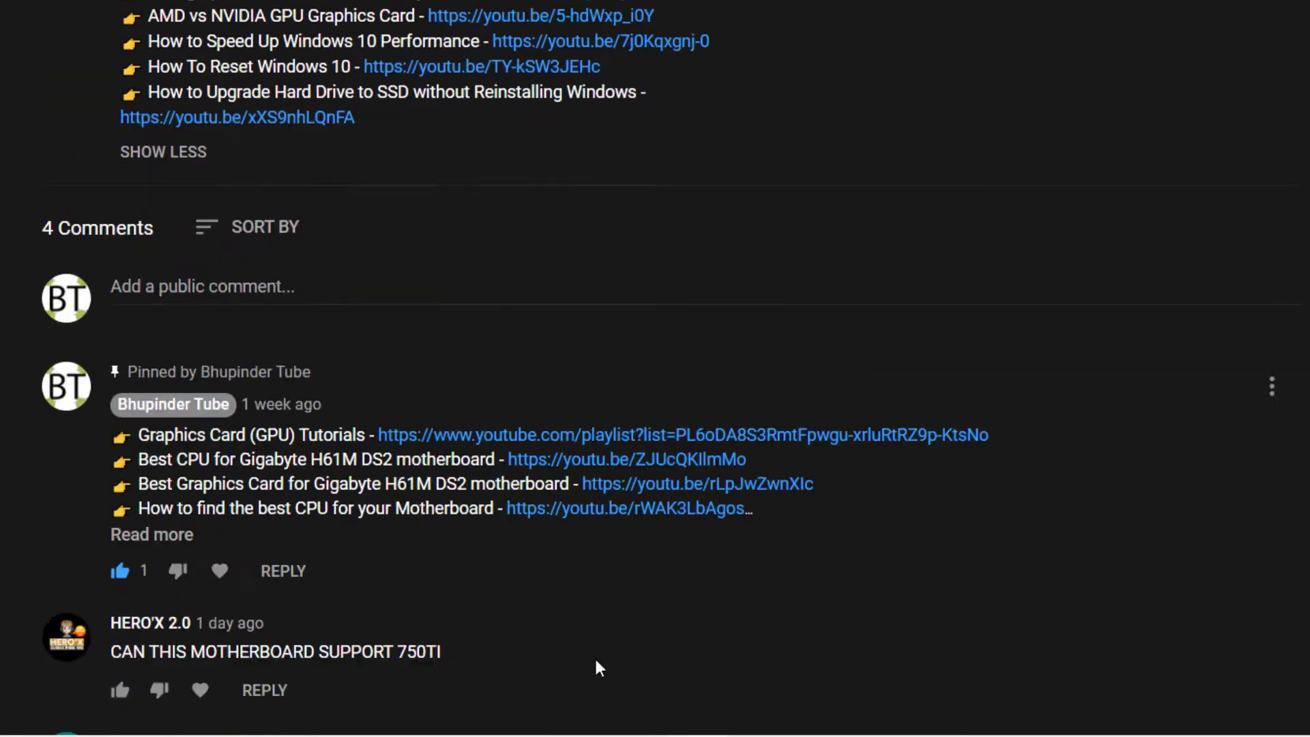
pyautogui.scroll(6, 149, 487)
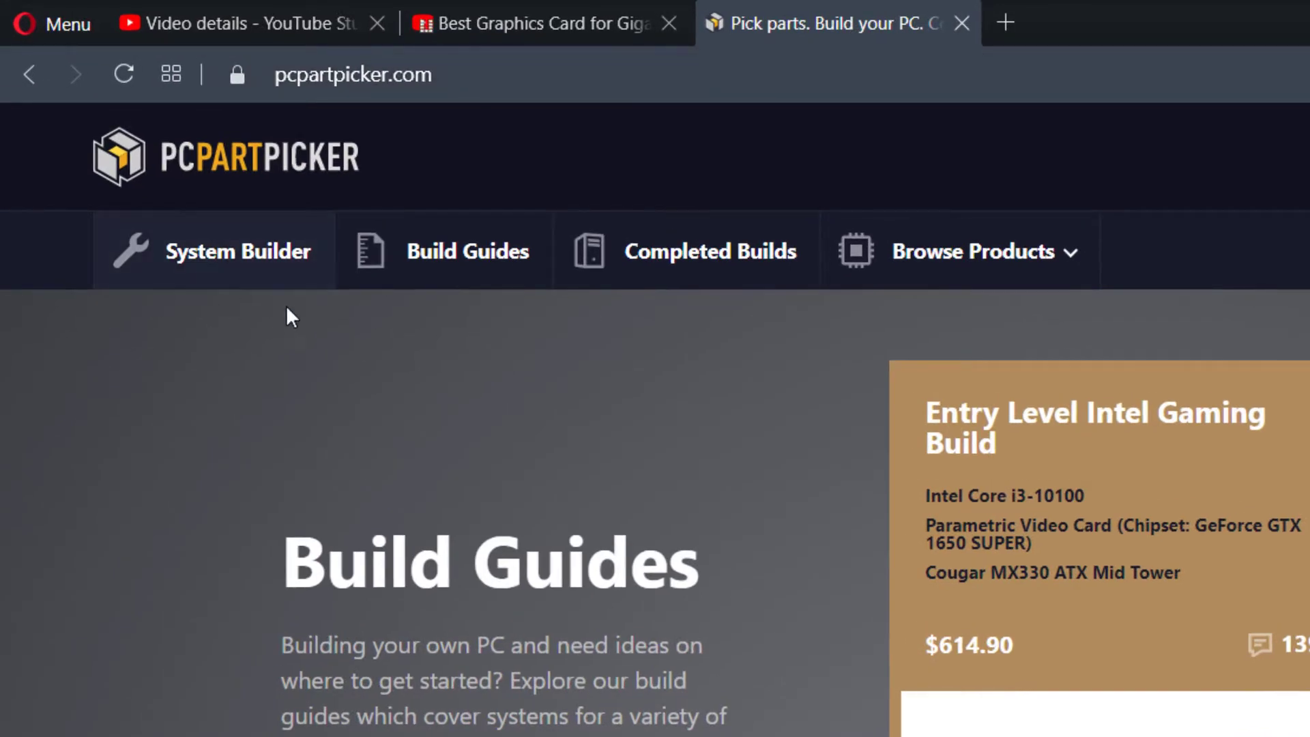
# In System Builder, open the motherboard chooser and search for Gigabyte H61M DS2
pyautogui.click(225, 269)
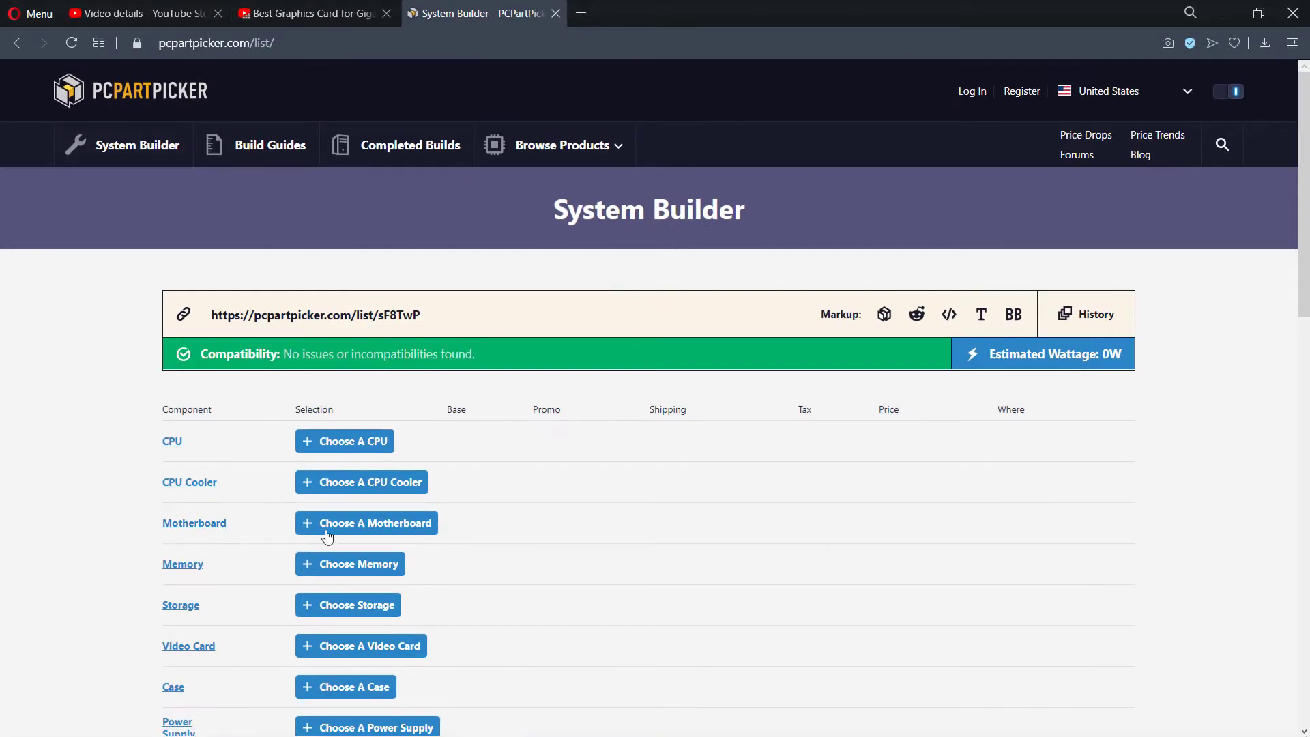
pyautogui.click(429, 533)
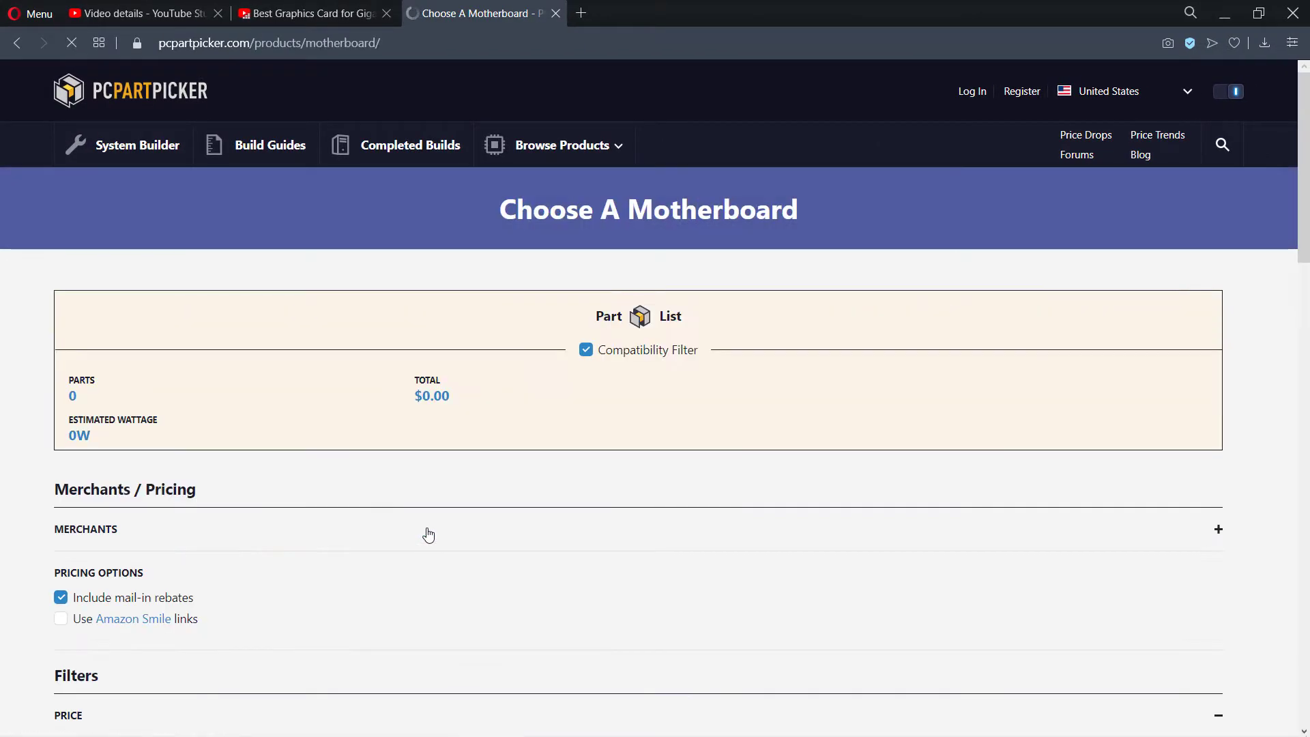
pyautogui.click(1174, 302)
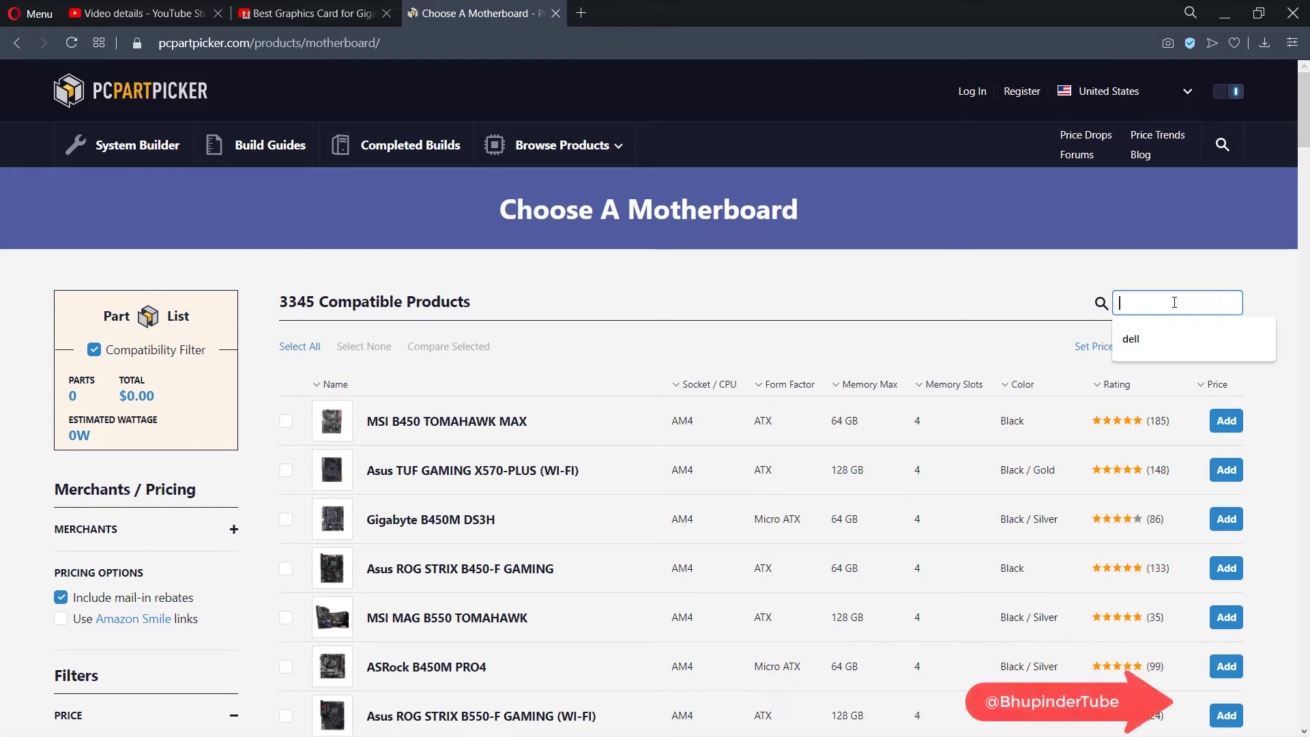
pyautogui.write('Gigabyte H61M DS2')
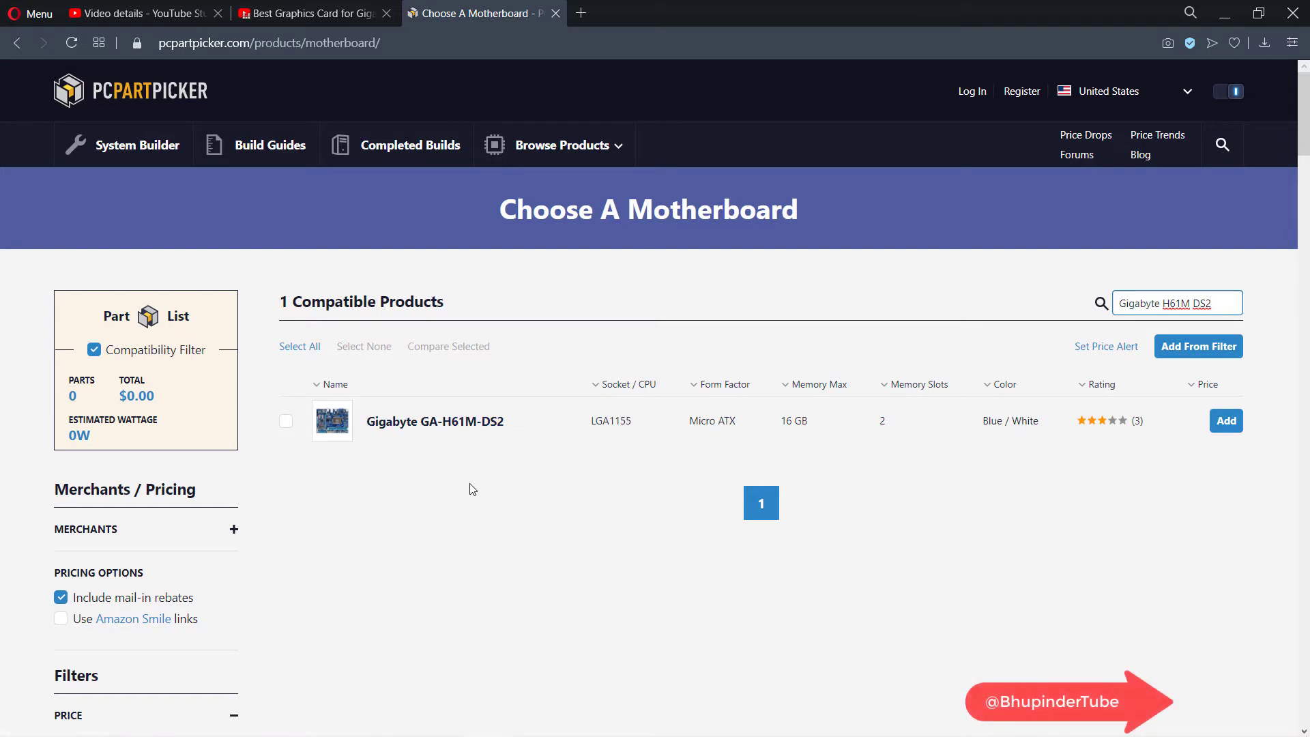
# Review and add the Gigabyte GA-H61M-DS2 Micro ATX motherboard to the build list, showing 60W
pyautogui.click(409, 430)
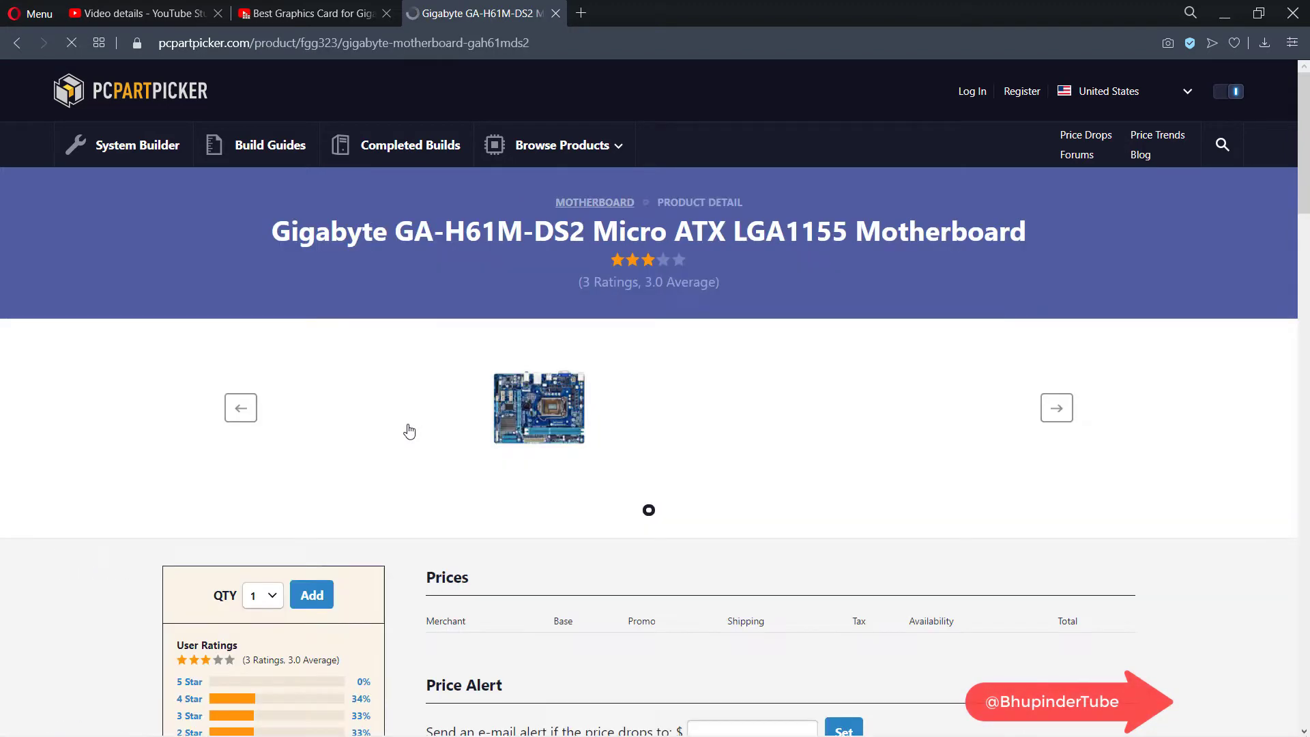
pyautogui.scroll(-12, 131, 386)
pyautogui.scroll(-7, 133, 388)
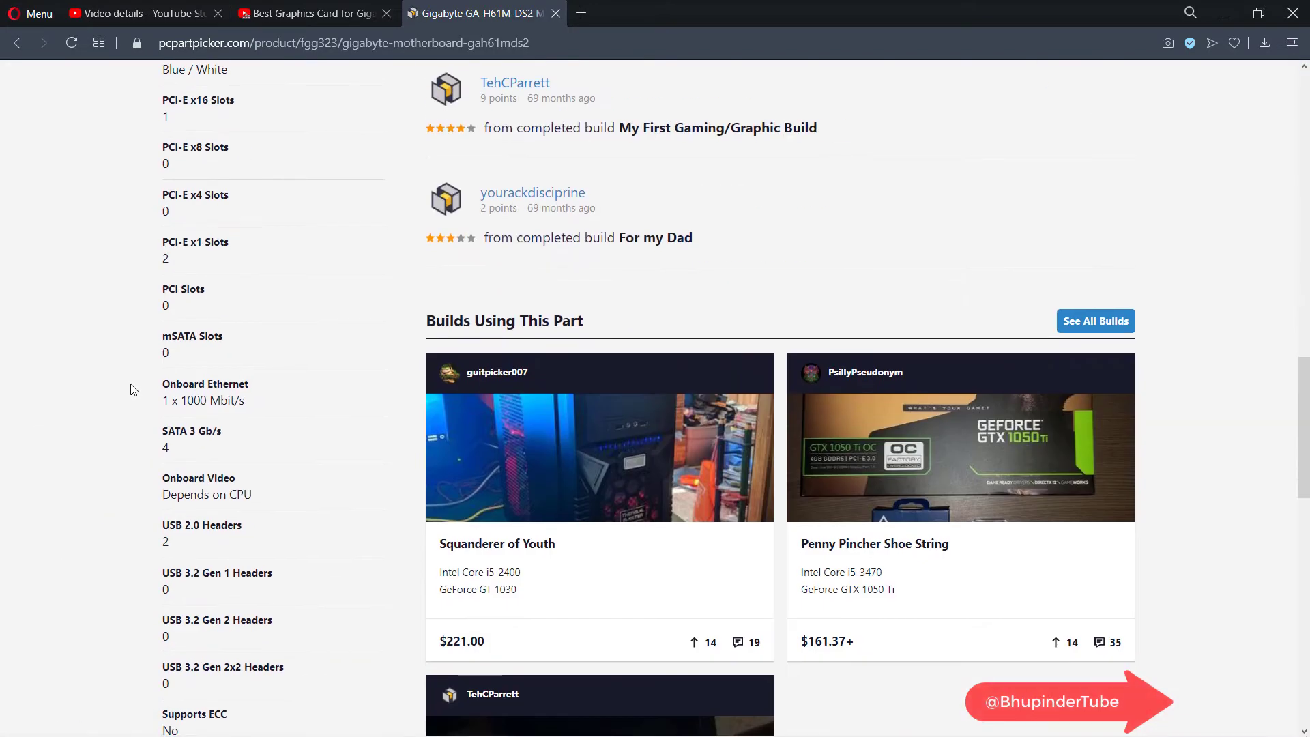
pyautogui.scroll(-8, 181, 489)
pyautogui.scroll(15, 182, 488)
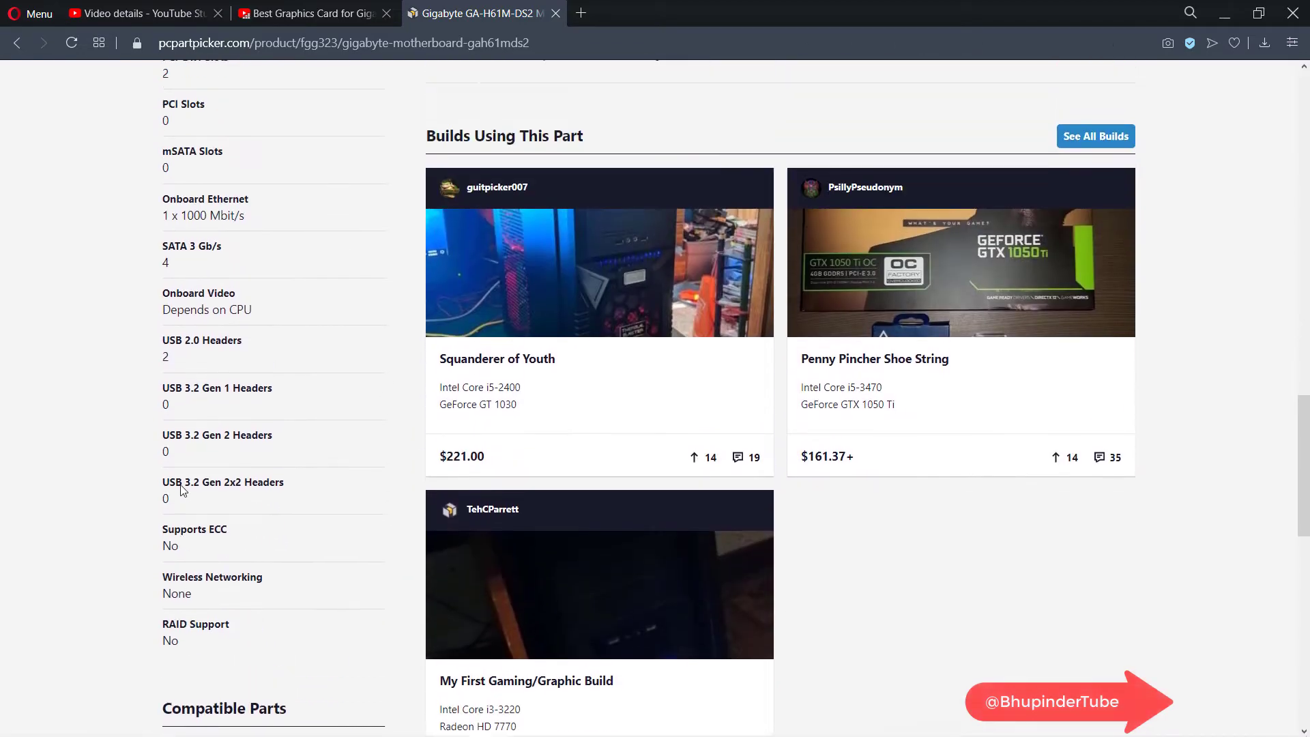
pyautogui.scroll(10, 181, 490)
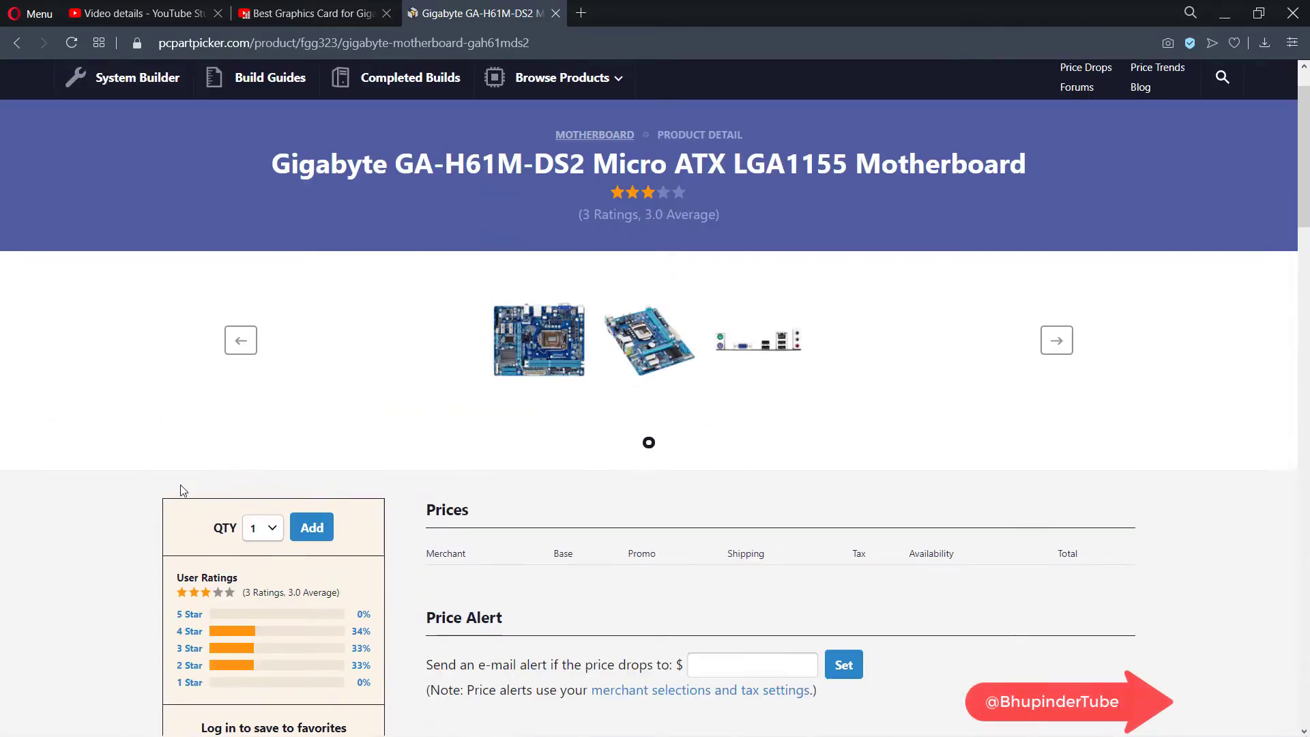
pyautogui.scroll(-2, 277, 444)
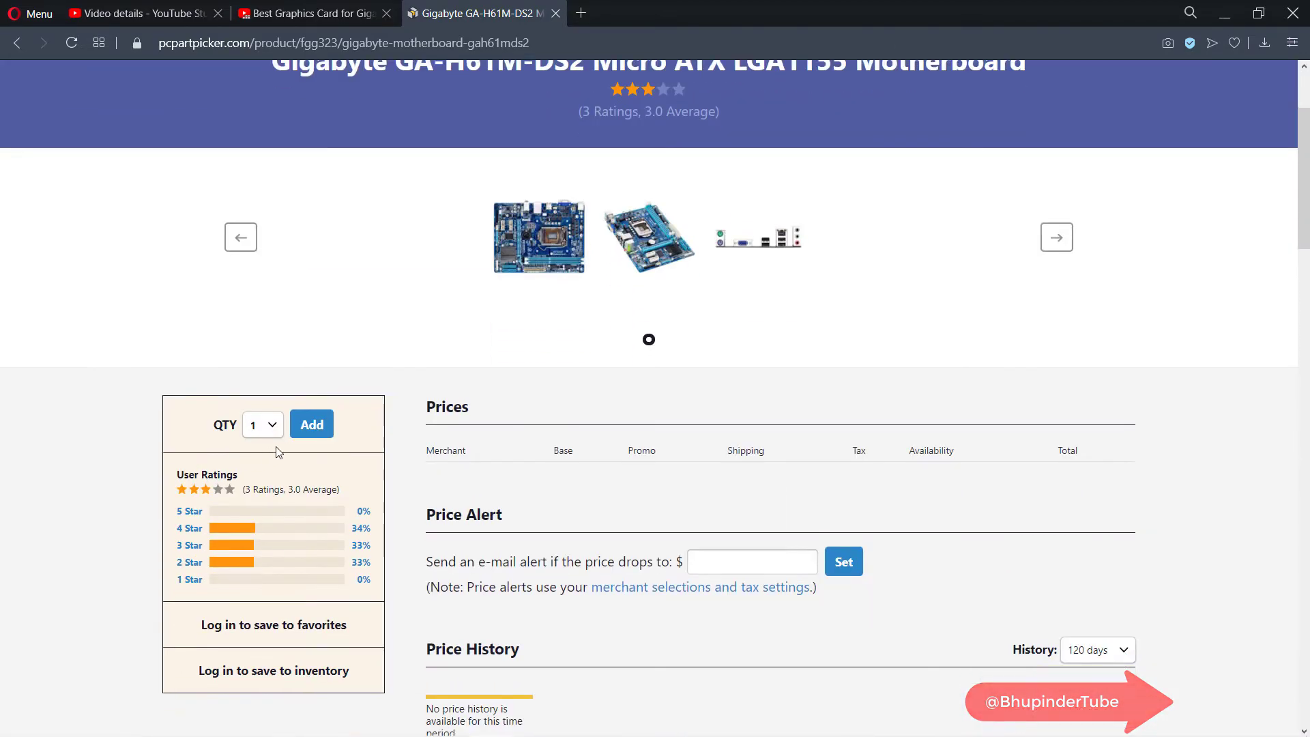
pyautogui.click(321, 437)
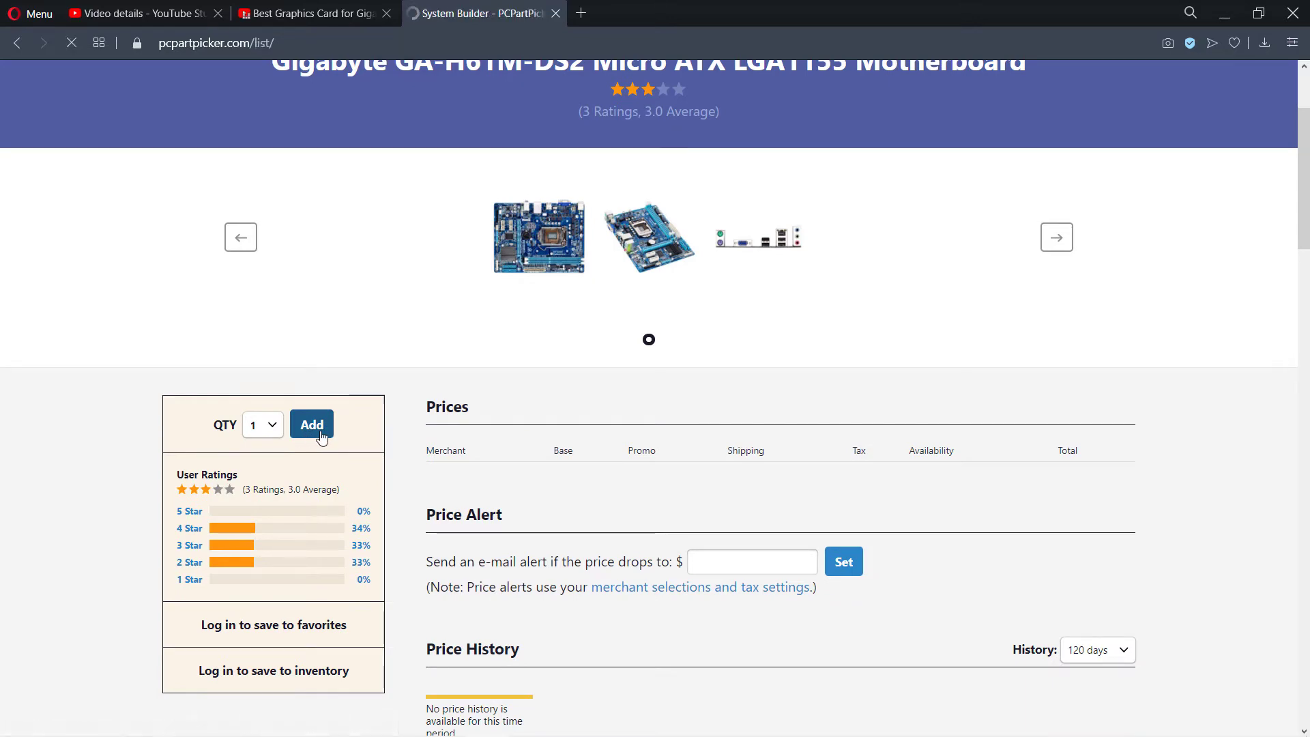
pyautogui.scroll(-3, 1076, 531)
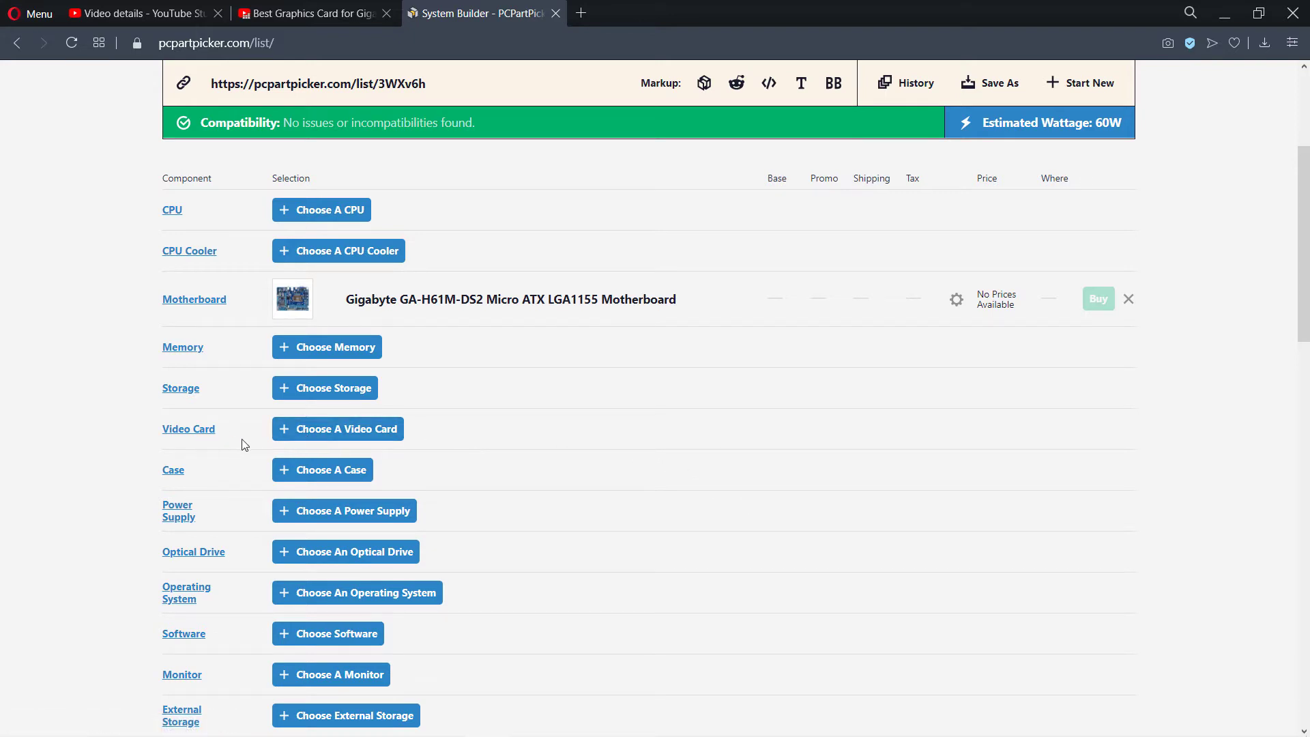
# Search video cards for '750ti' and browse the 29 compatible GeForce GTX 750 Ti results
pyautogui.click(393, 442)
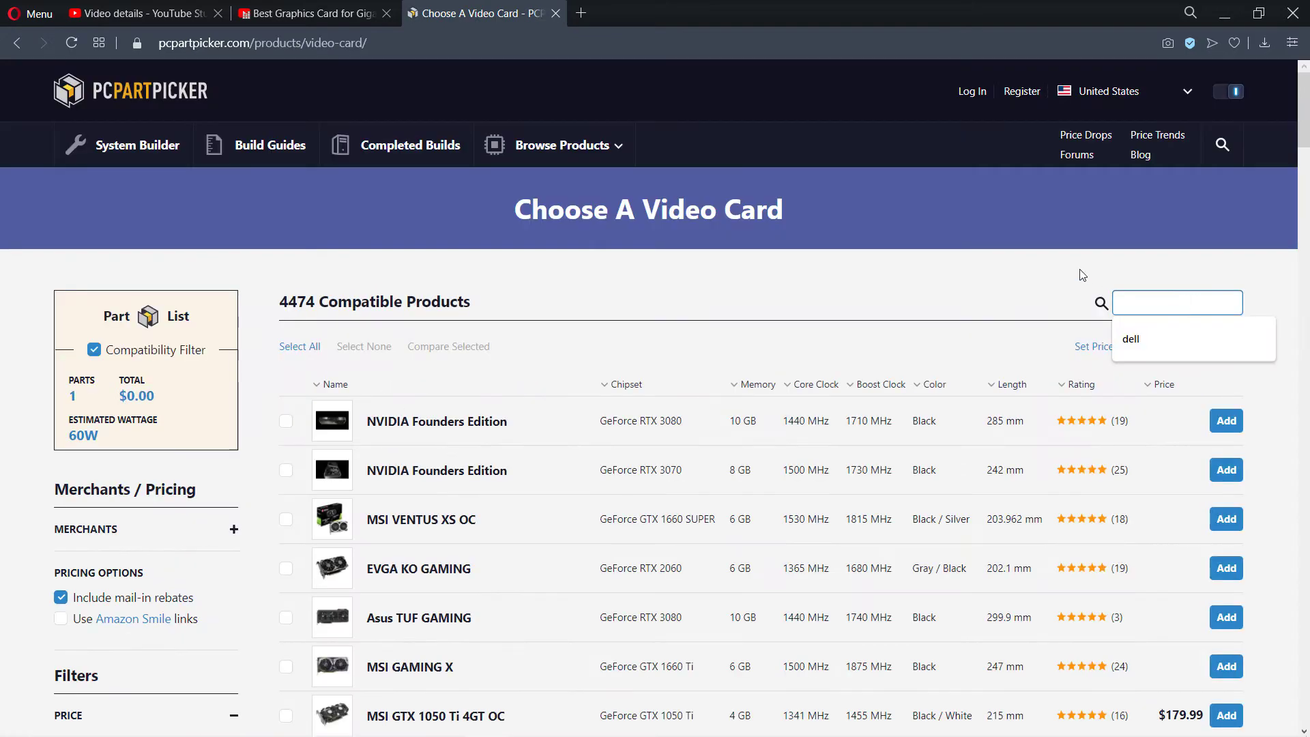
pyautogui.click(1170, 299)
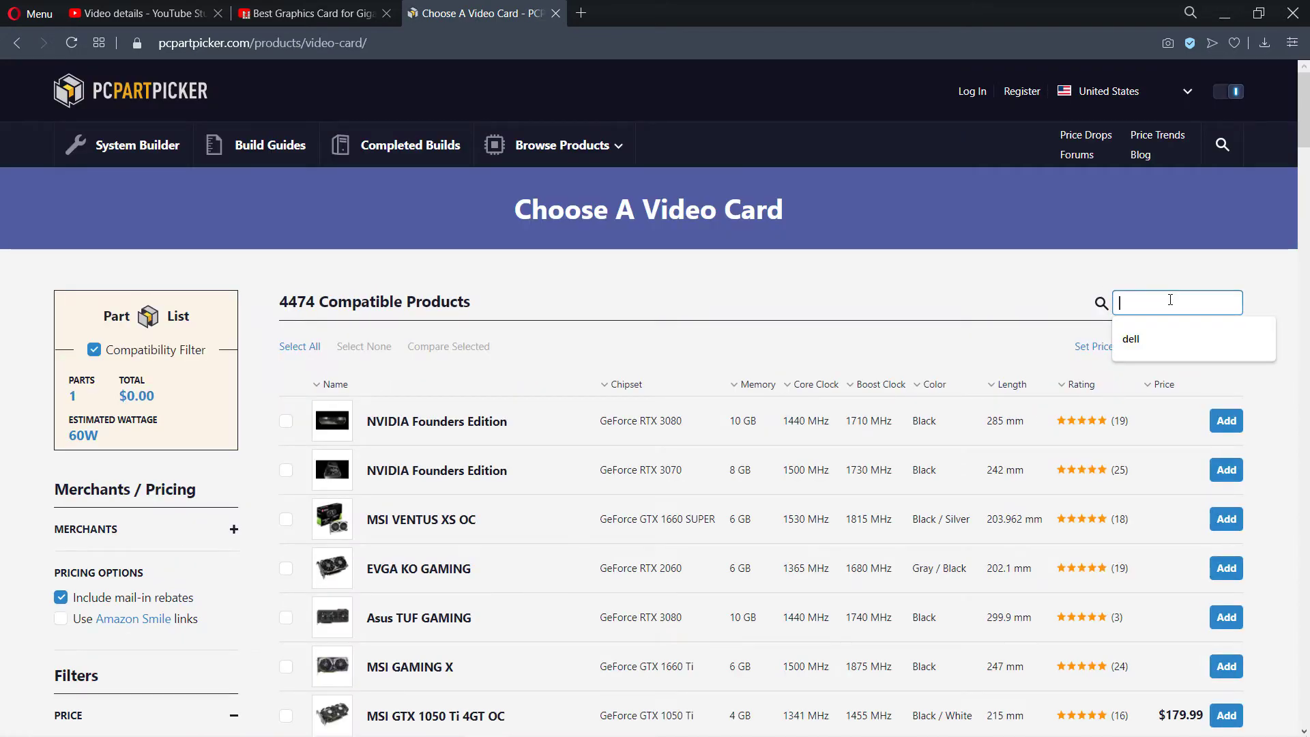
pyautogui.write('750ti')
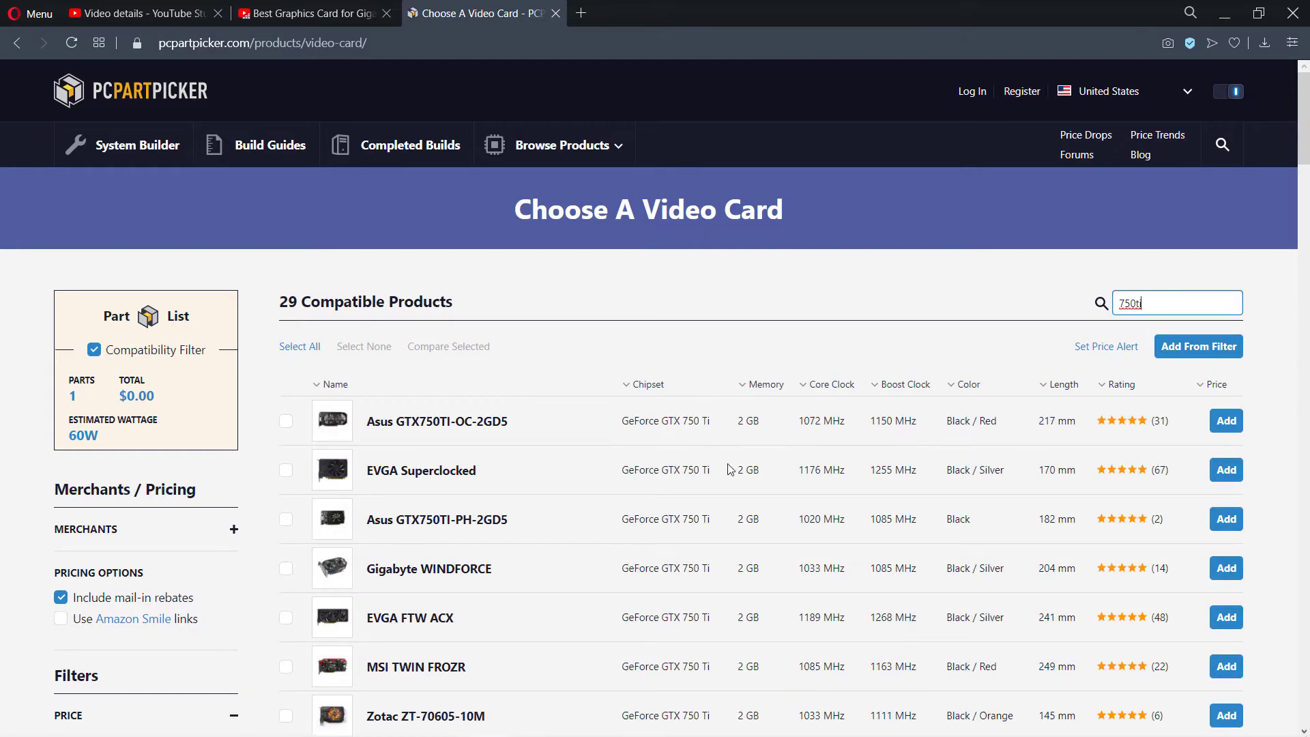
pyautogui.scroll(-6, 693, 546)
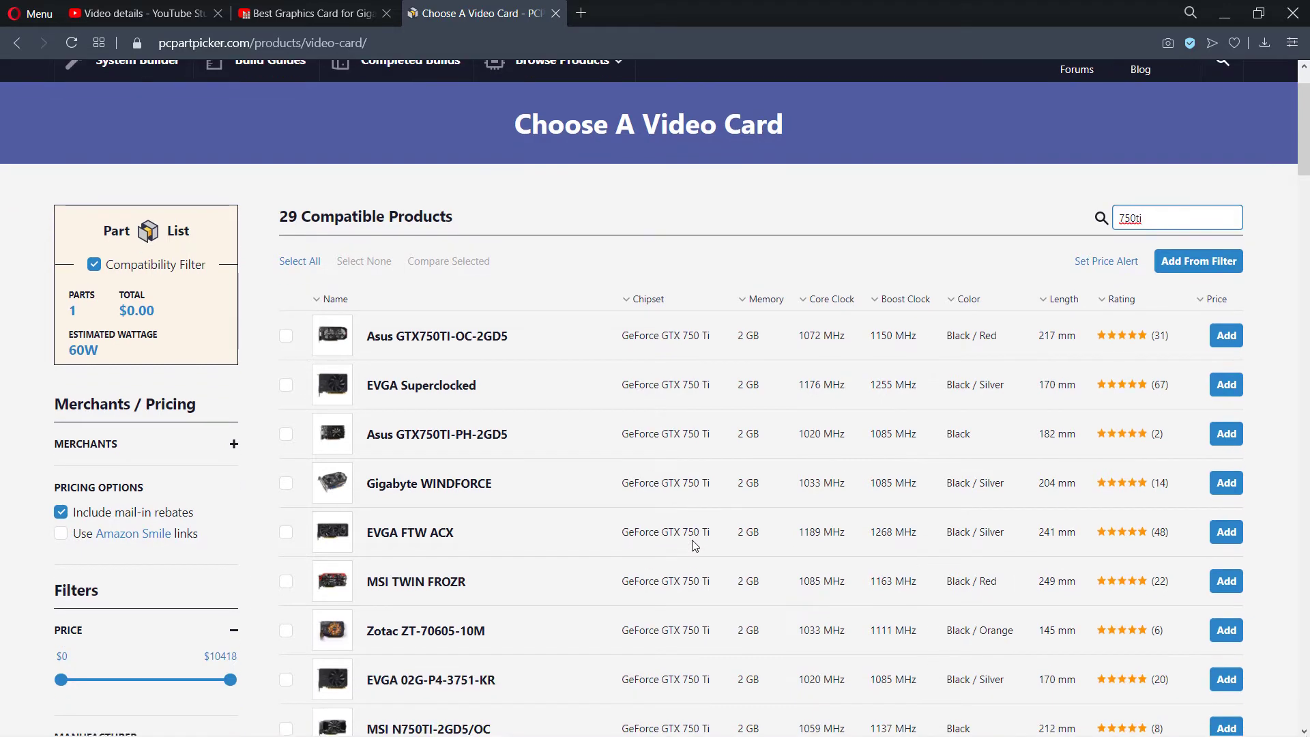
pyautogui.scroll(6, 614, 552)
pyautogui.scroll(2, 525, 559)
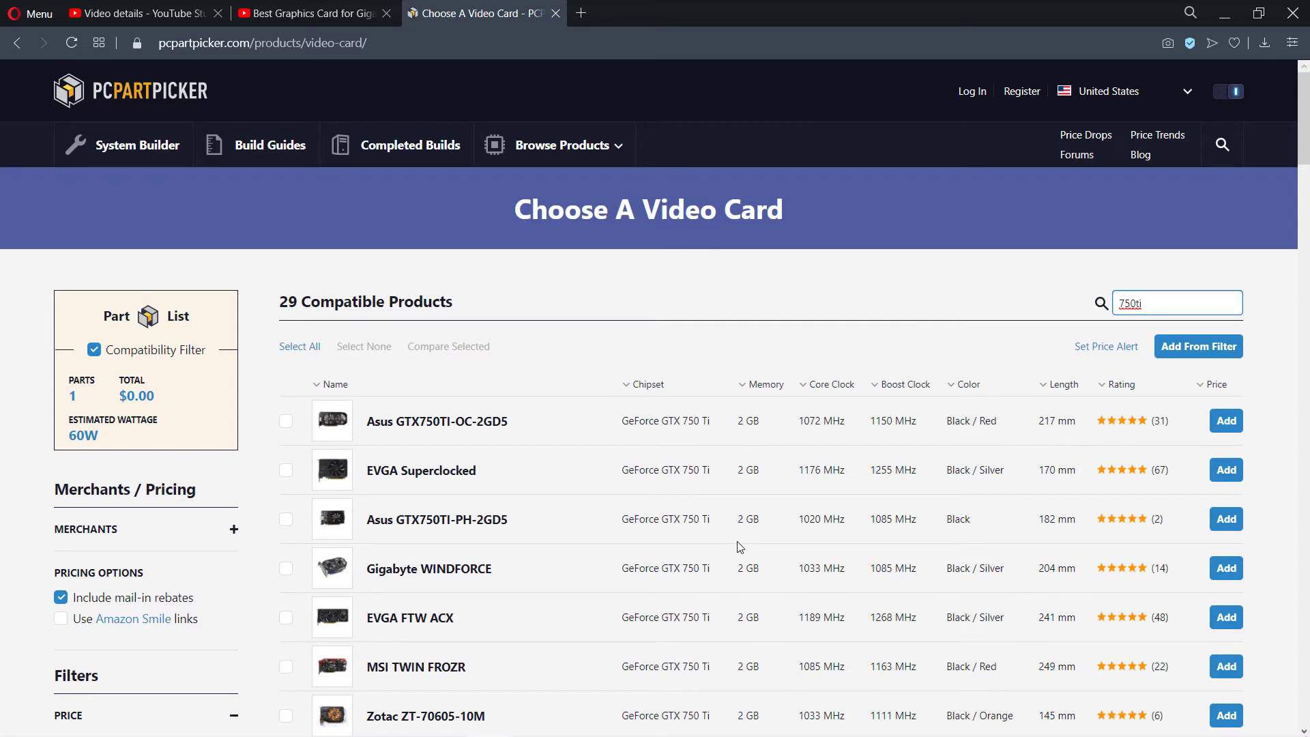
pyautogui.scroll(-10, 740, 546)
pyautogui.scroll(4, 732, 601)
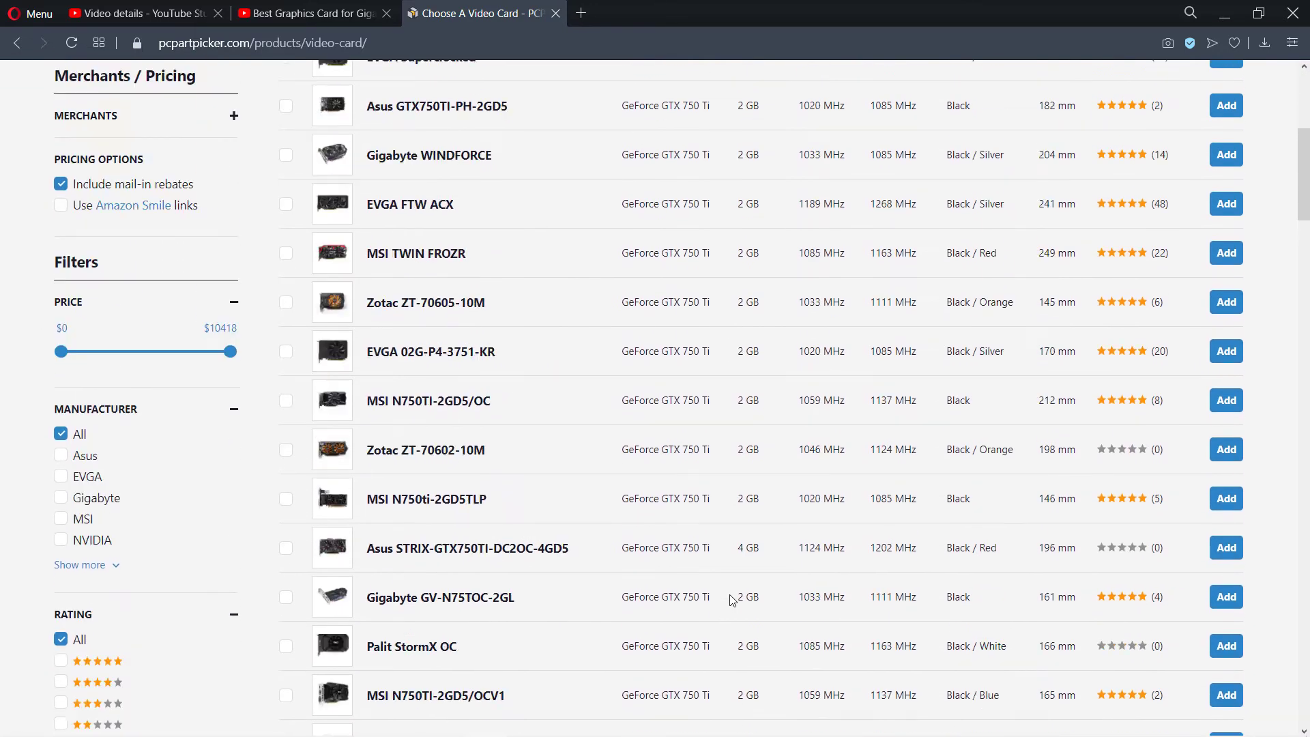
pyautogui.scroll(5, 731, 600)
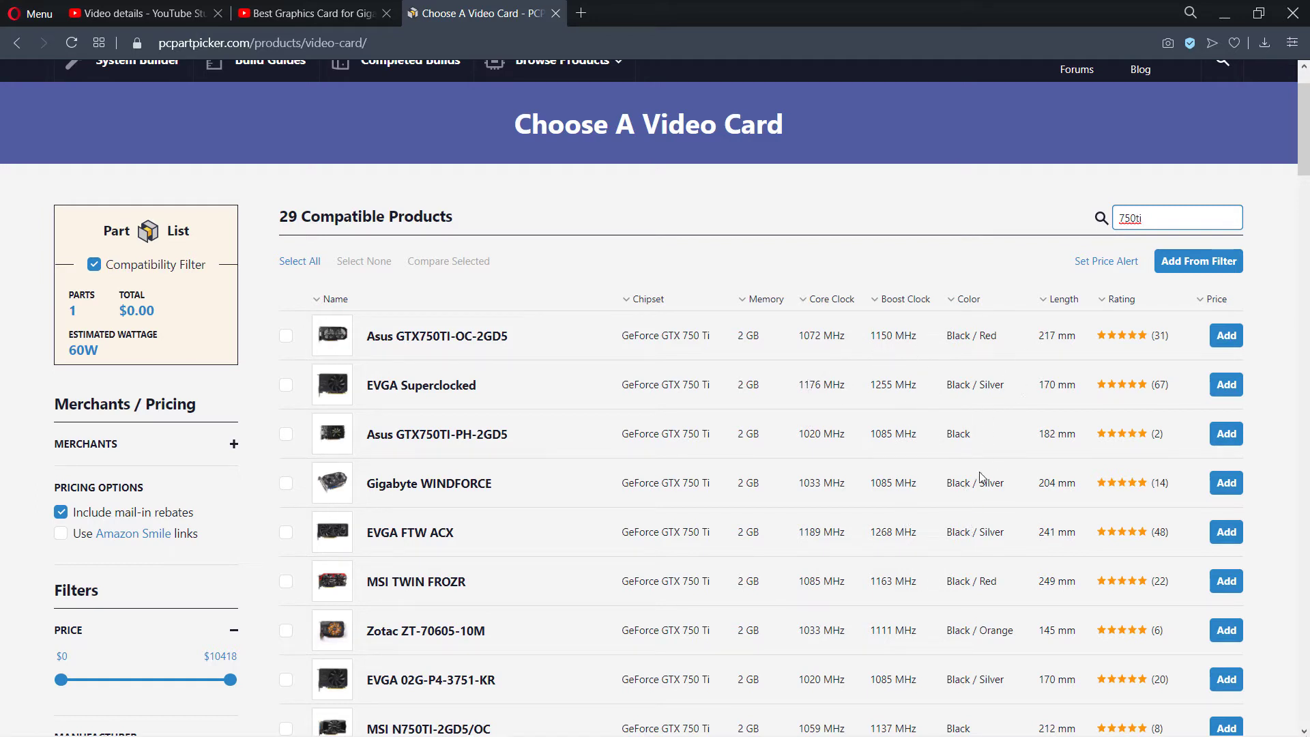
# Open the Asus GTX750TI-OC-2GD5 page and view its full-size photos, including the rear bracket
pyautogui.click(414, 339)
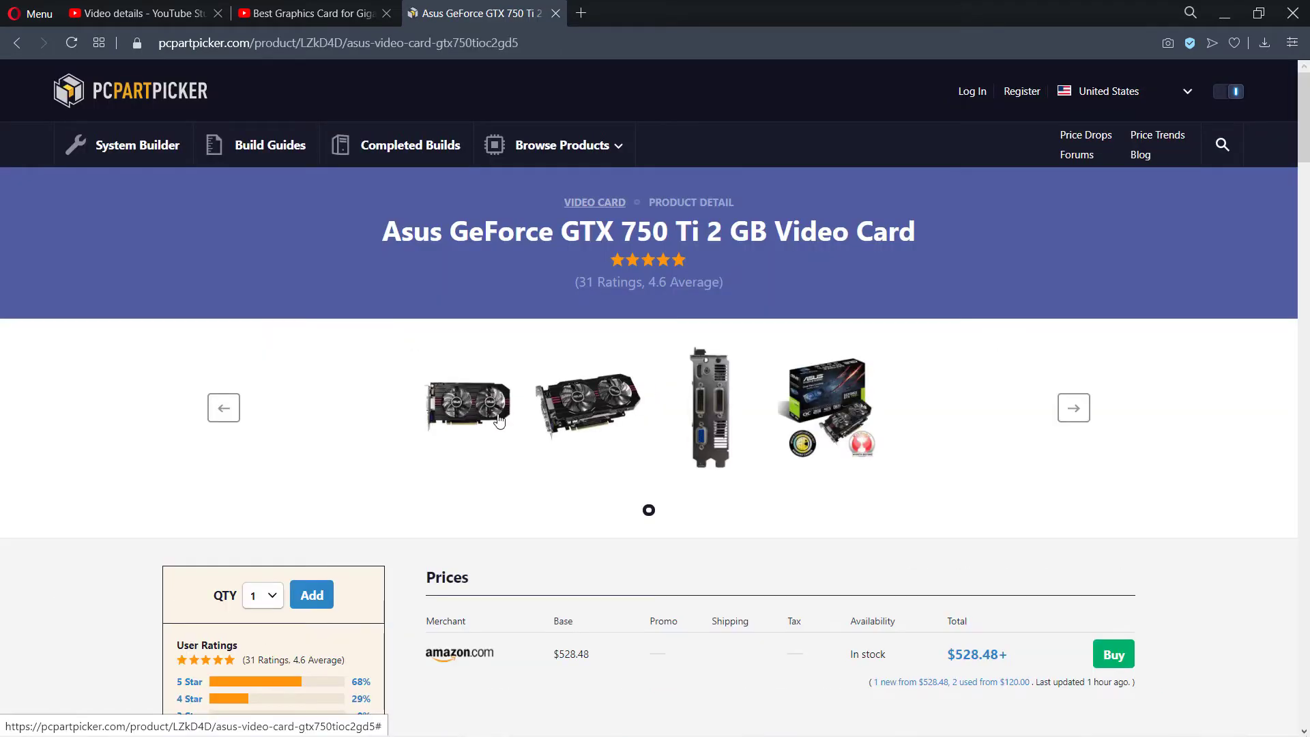
pyautogui.click(499, 421)
pyautogui.click(1230, 89)
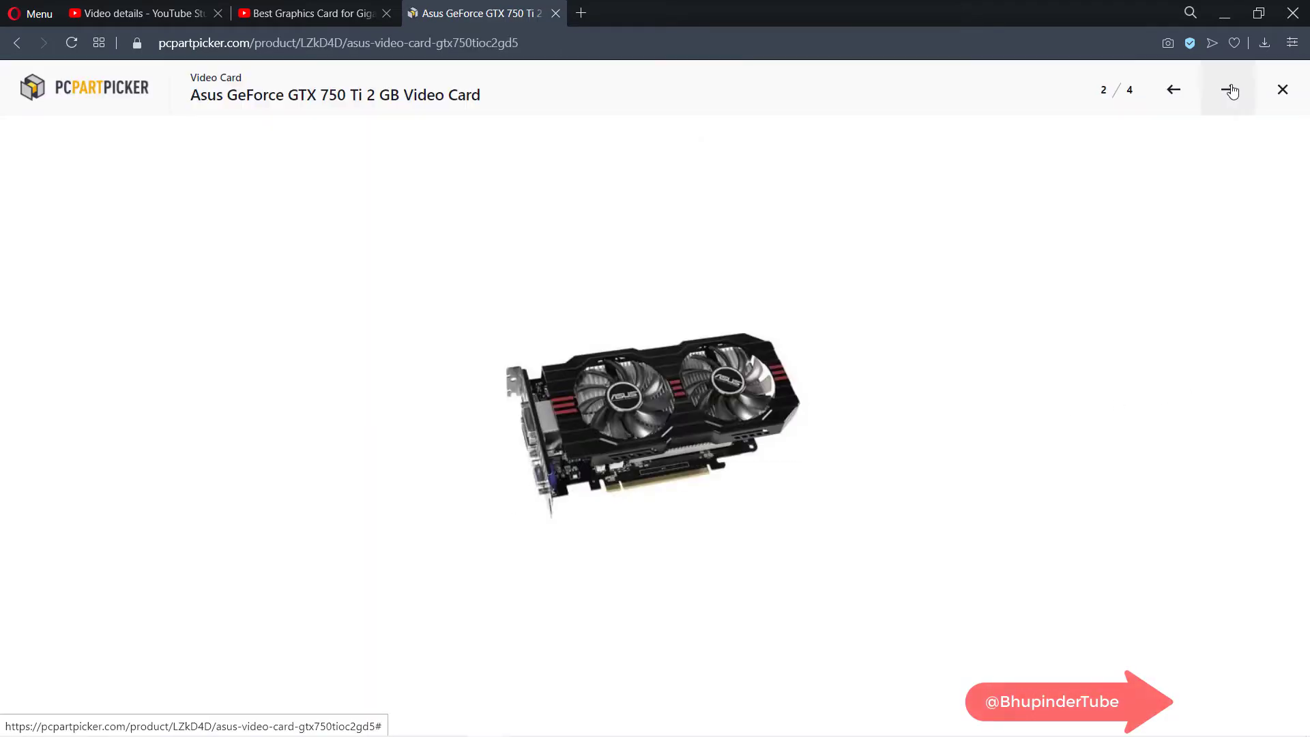
pyautogui.click(1230, 89)
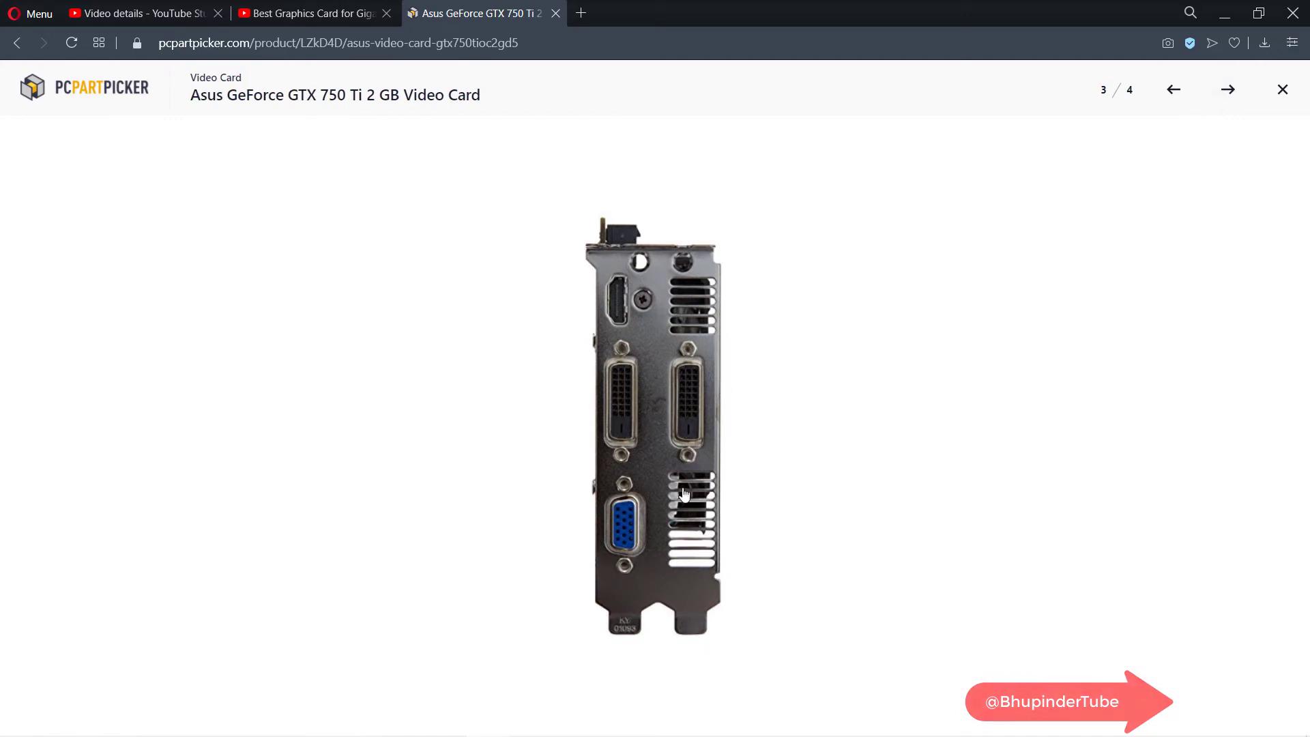
pyautogui.click(1280, 91)
# Look through the Asus GTX 750 Ti's specifications and reviews (rated 4.6 from 31 ratings)
pyautogui.scroll(-14, 220, 559)
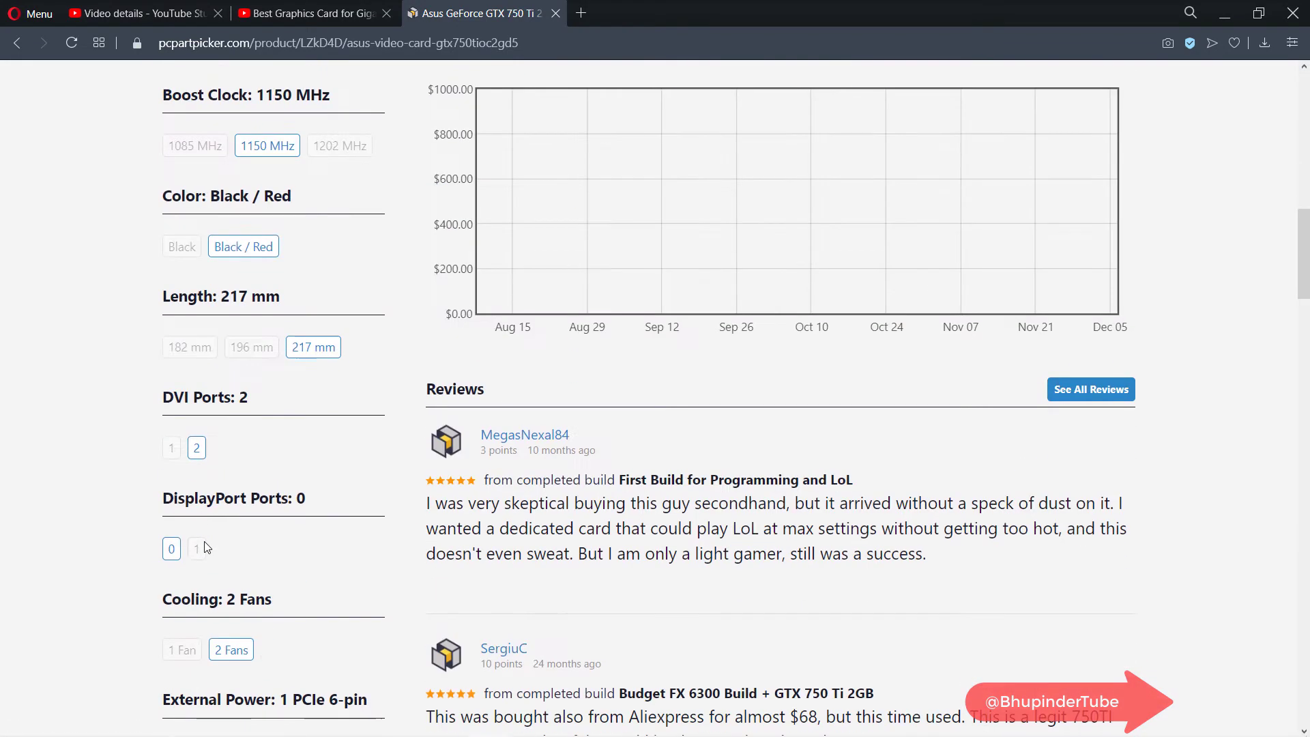
pyautogui.scroll(-14, 206, 548)
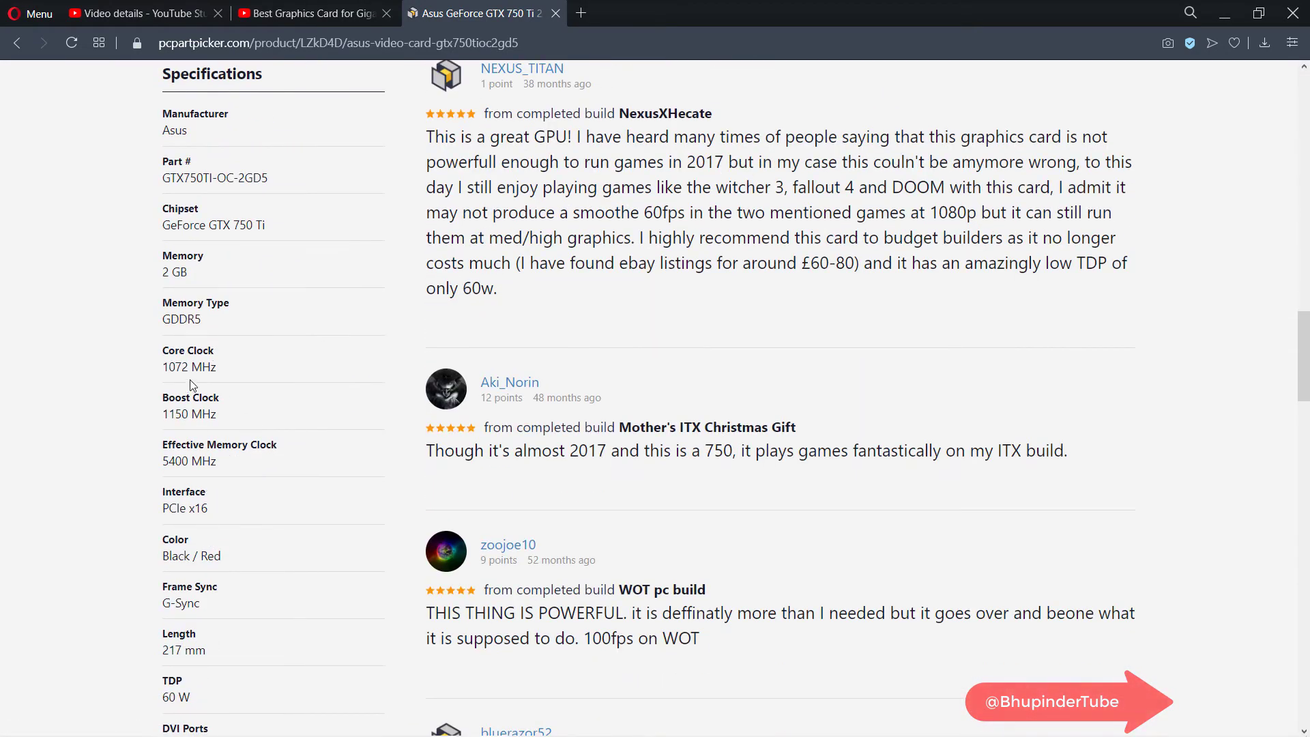
pyautogui.scroll(-9, 192, 385)
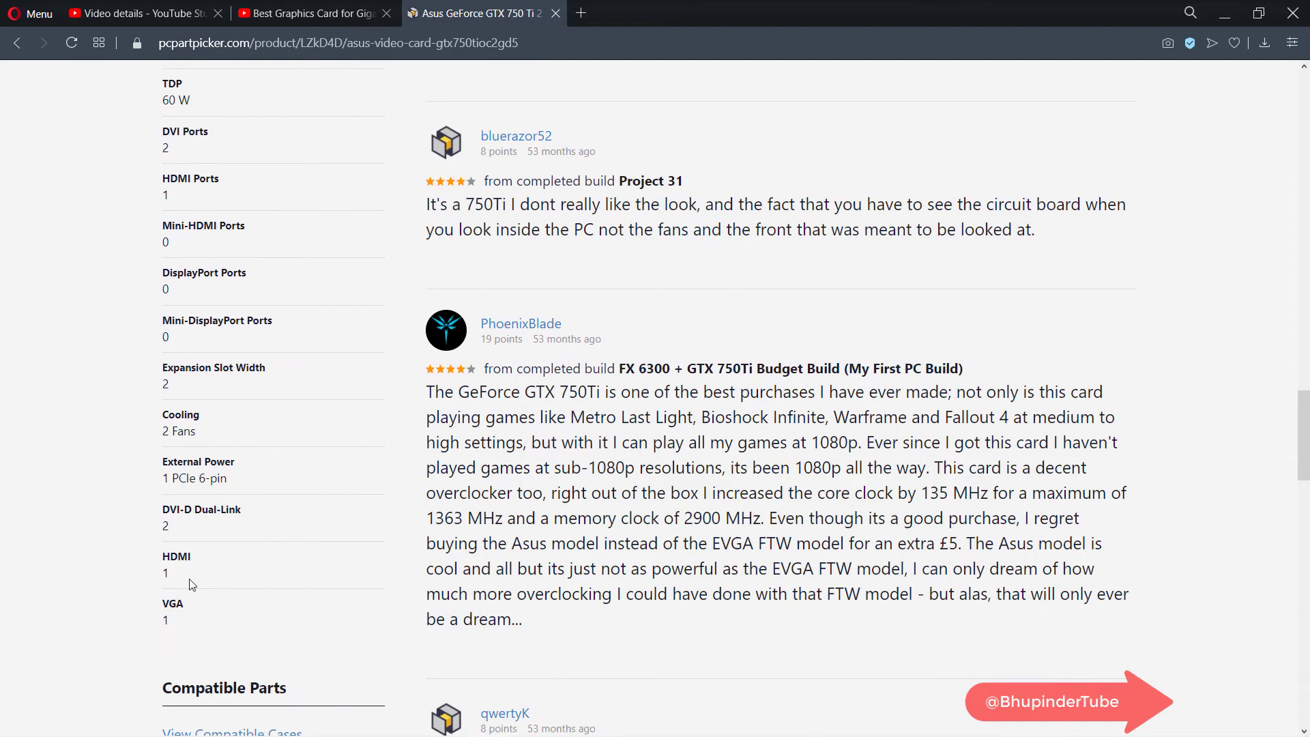
pyautogui.scroll(20, 192, 584)
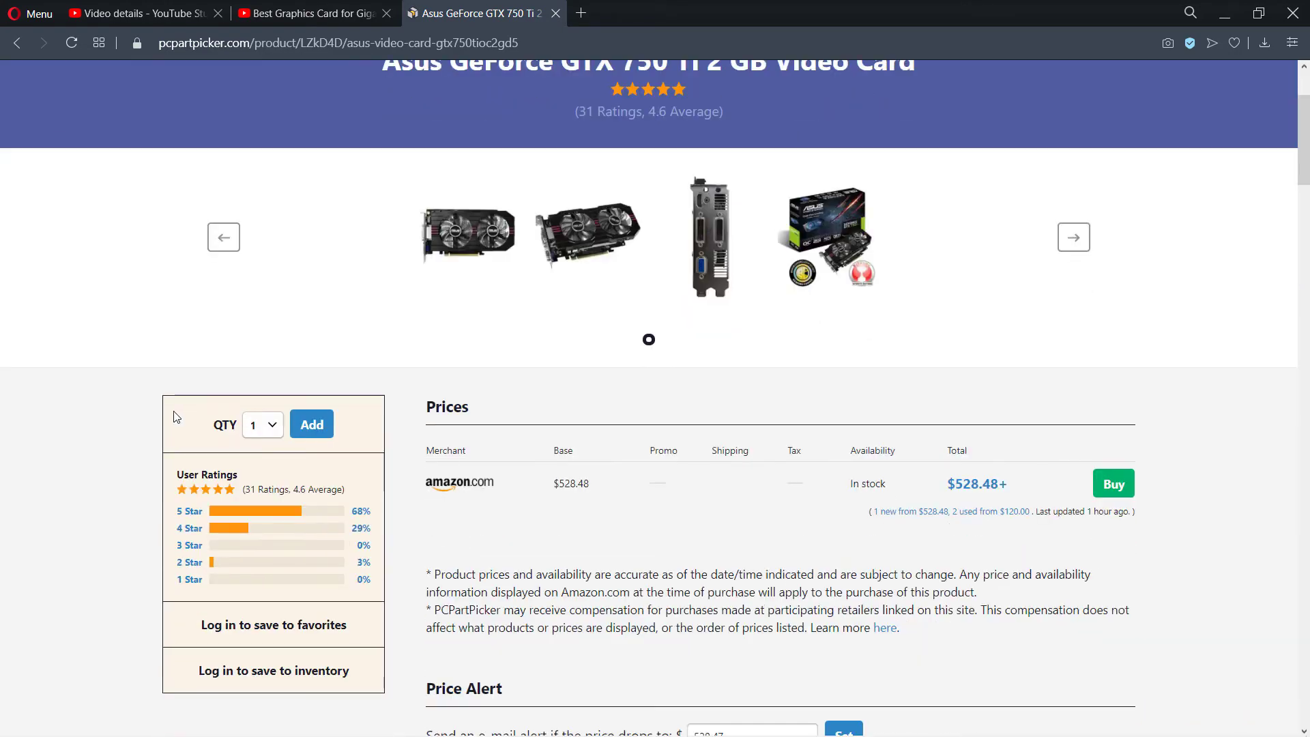
# Add the Asus GTX 750 Ti 2 GB card and confirm compatibility with 120W estimated wattage
pyautogui.click(319, 425)
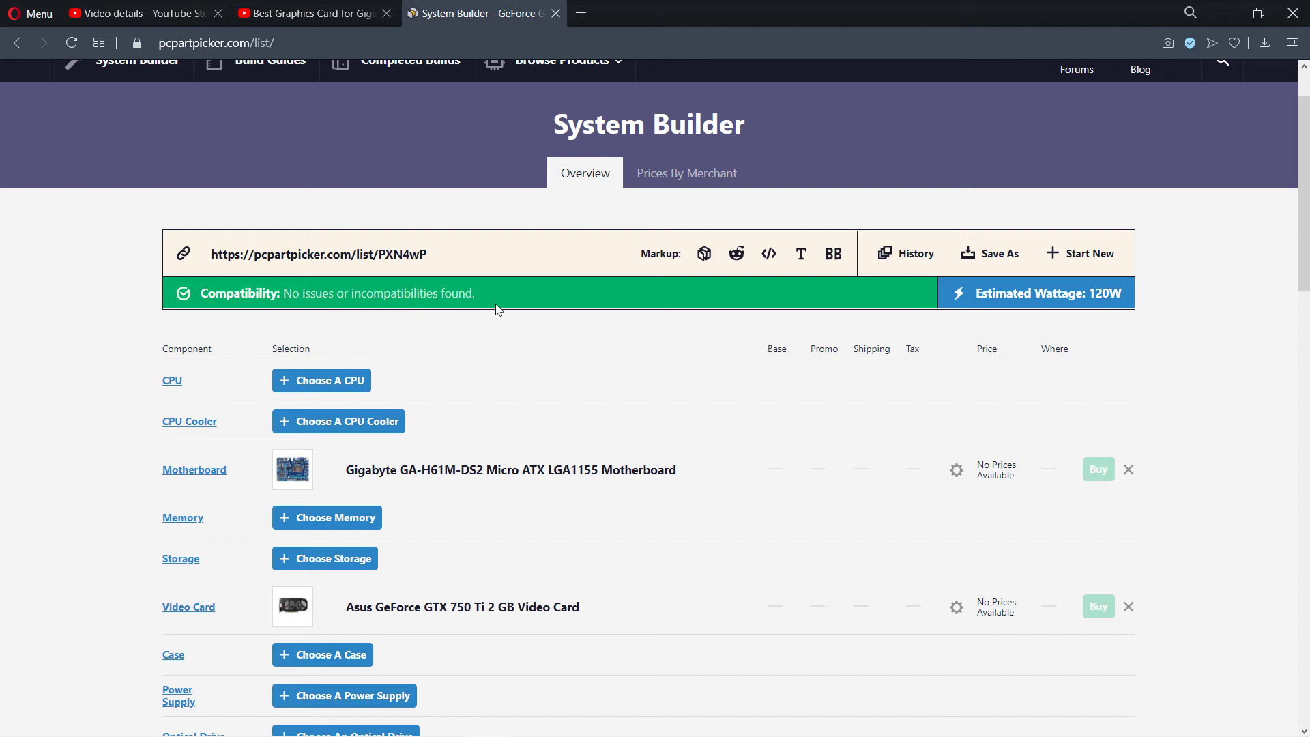
pyautogui.scroll(-1, 844, 418)
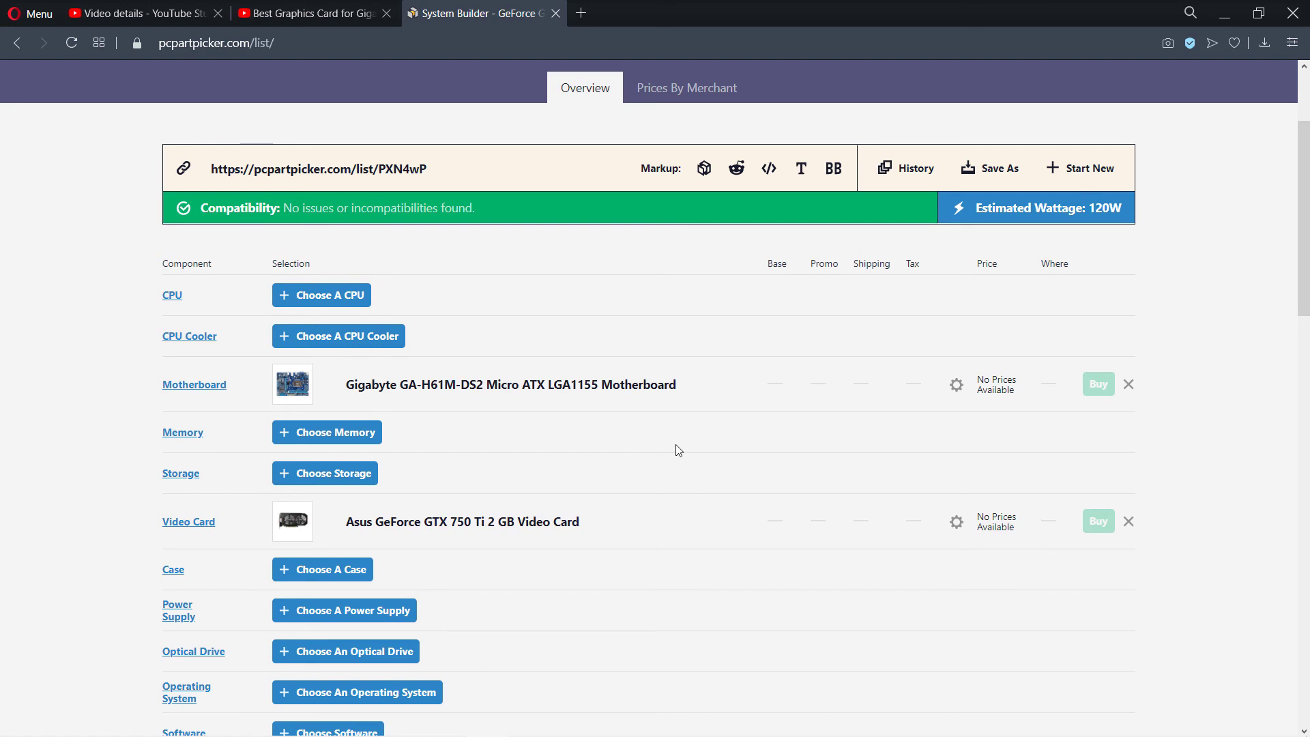
pyautogui.scroll(-1, 679, 450)
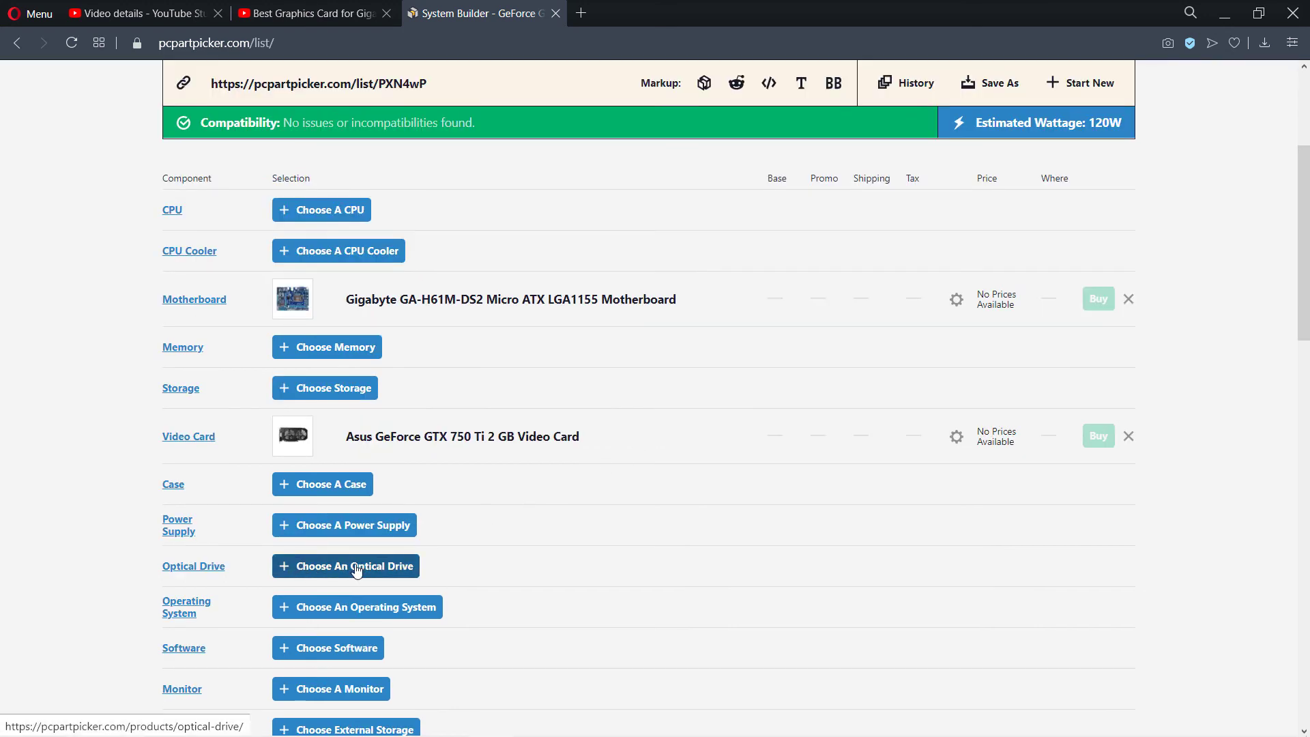